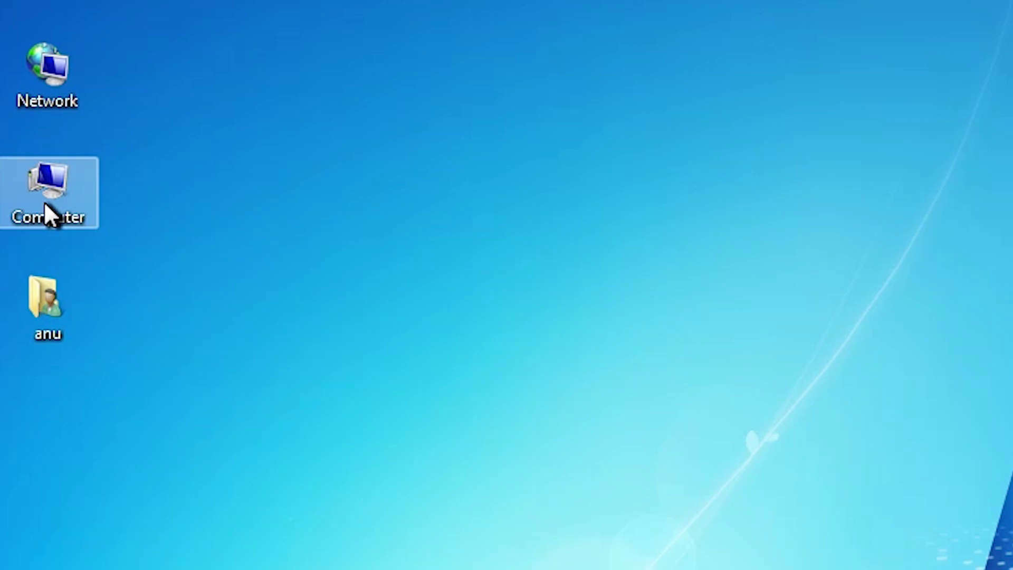
View the computer's basic system information from the Computer menu, then close it.
right_click(44, 204)
click(144, 449)
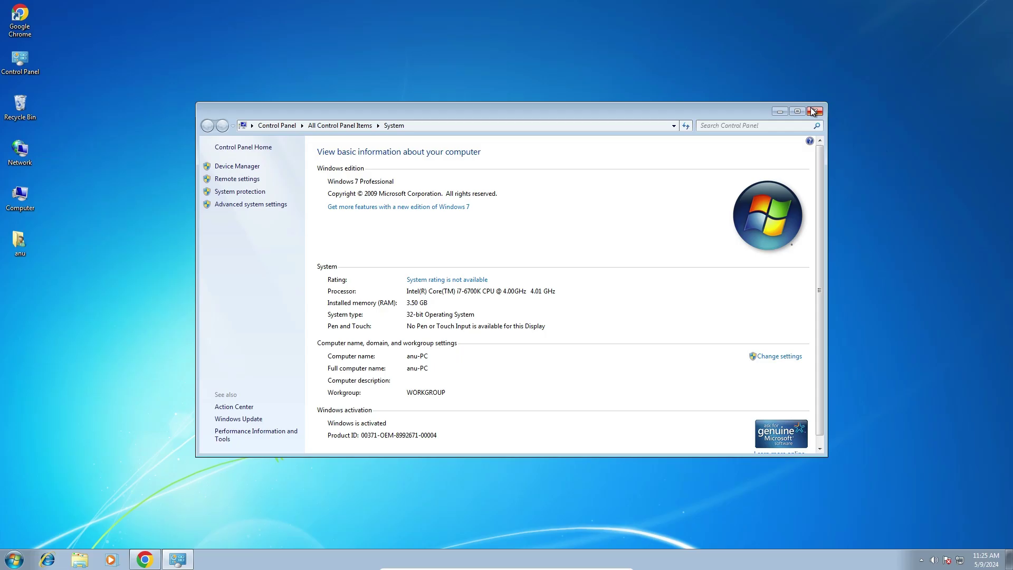
click(815, 101)
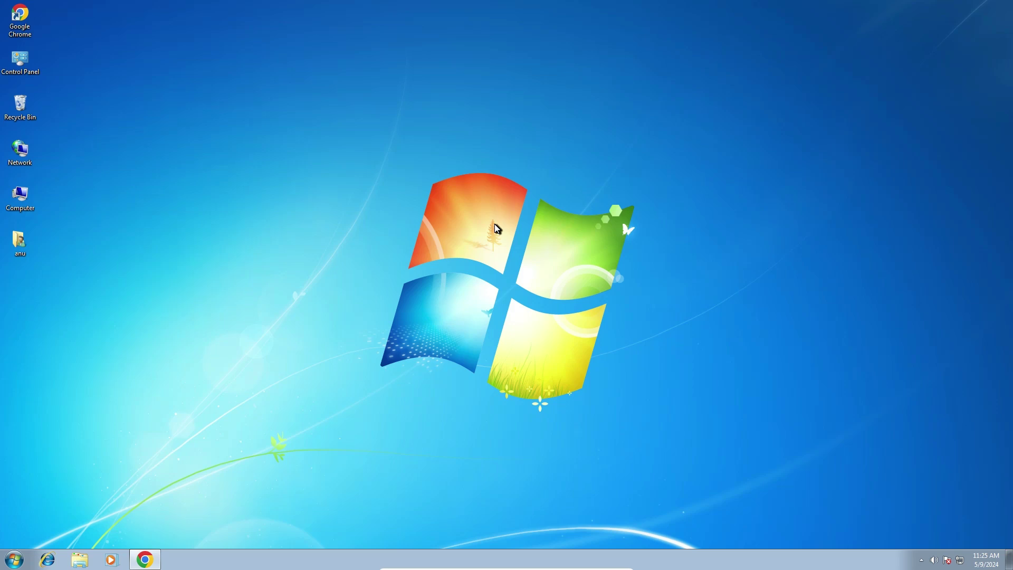
Rerun the M1136 MFP driver search in Google and open HP's official result in a new tab.
click(158, 561)
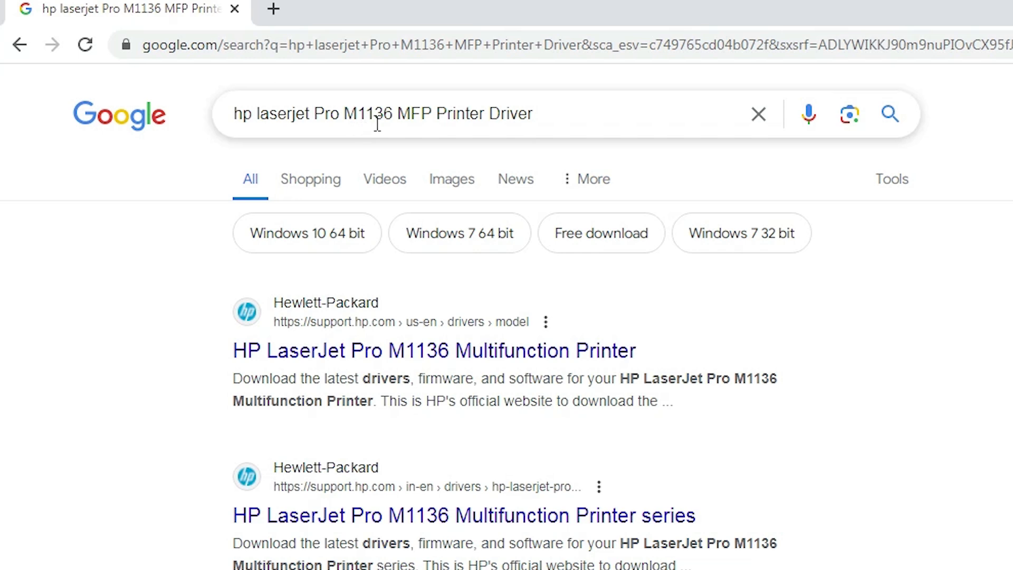
click(600, 123)
key(Return)
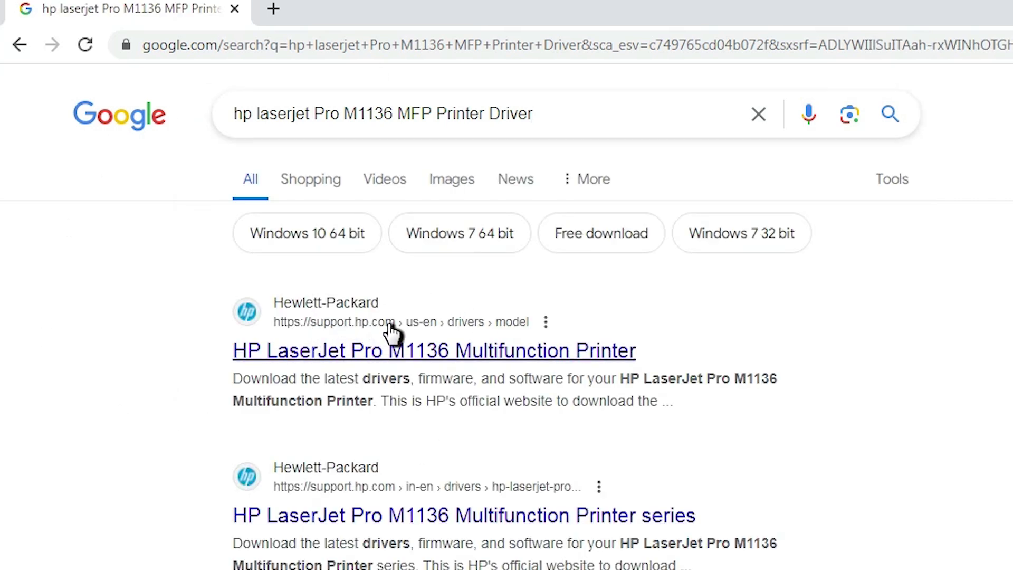
right_click(320, 351)
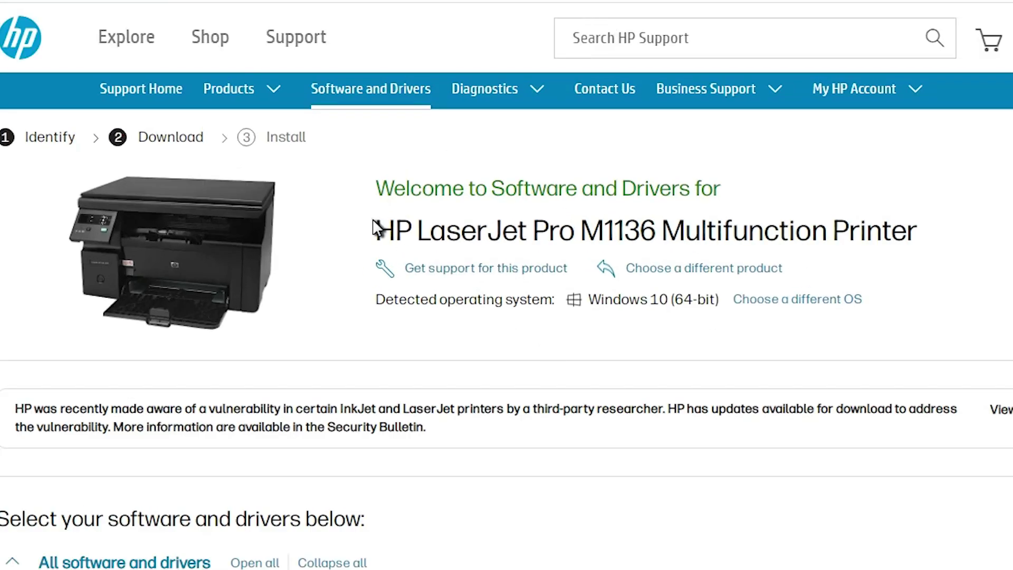
Change the driver OS from Windows 10 (64-bit) to Windows 7 (32-bit), keeping Windows.
drag(375, 229, 897, 230)
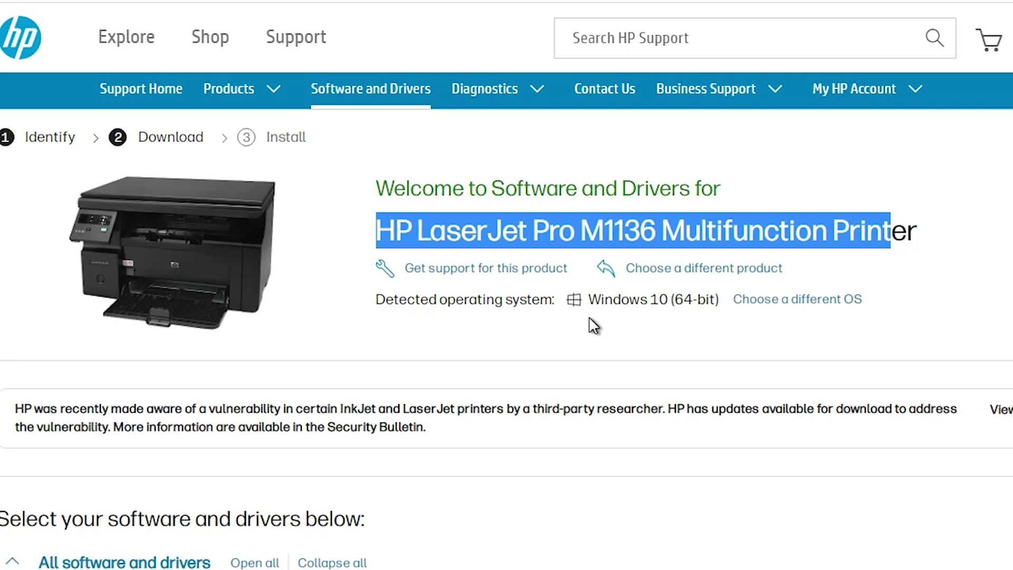
click(797, 306)
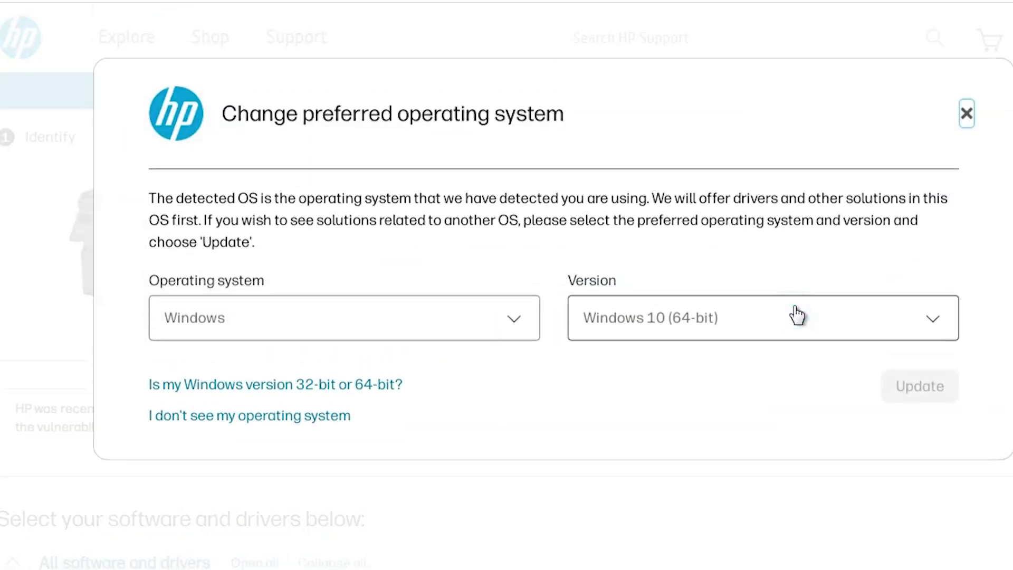
click(456, 127)
click(453, 120)
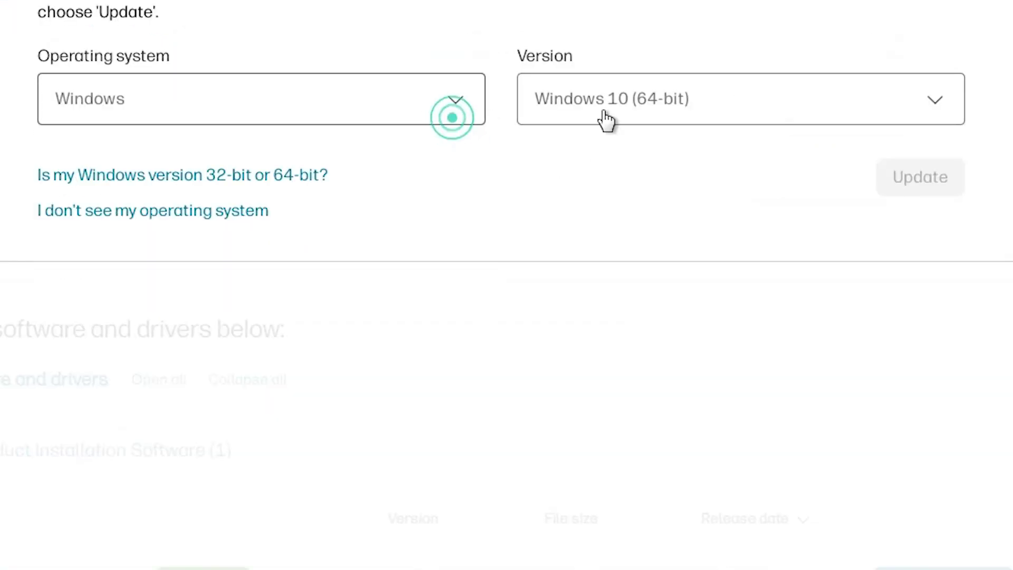
click(771, 109)
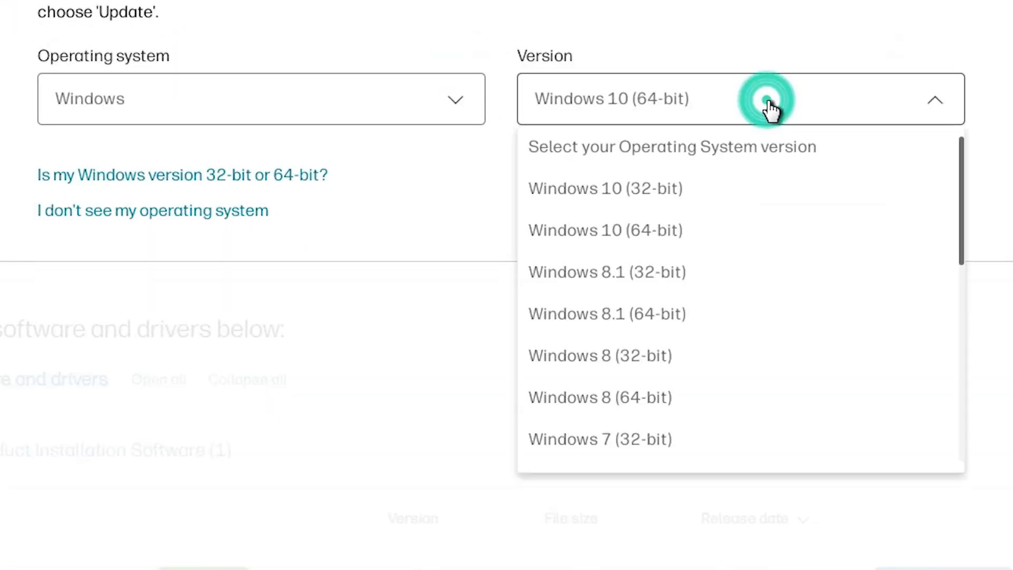
scroll(722, 240, down, 2)
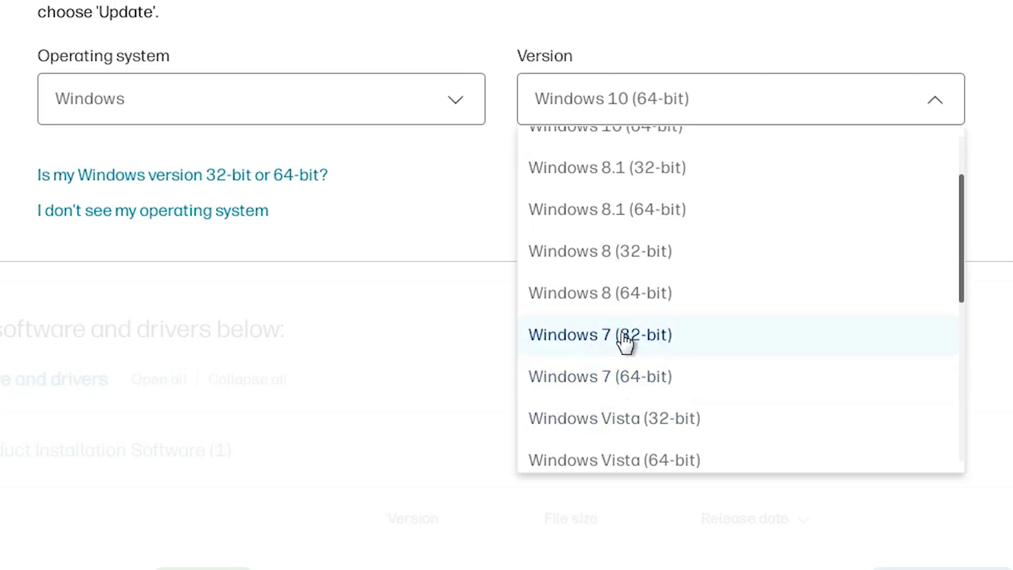
click(666, 338)
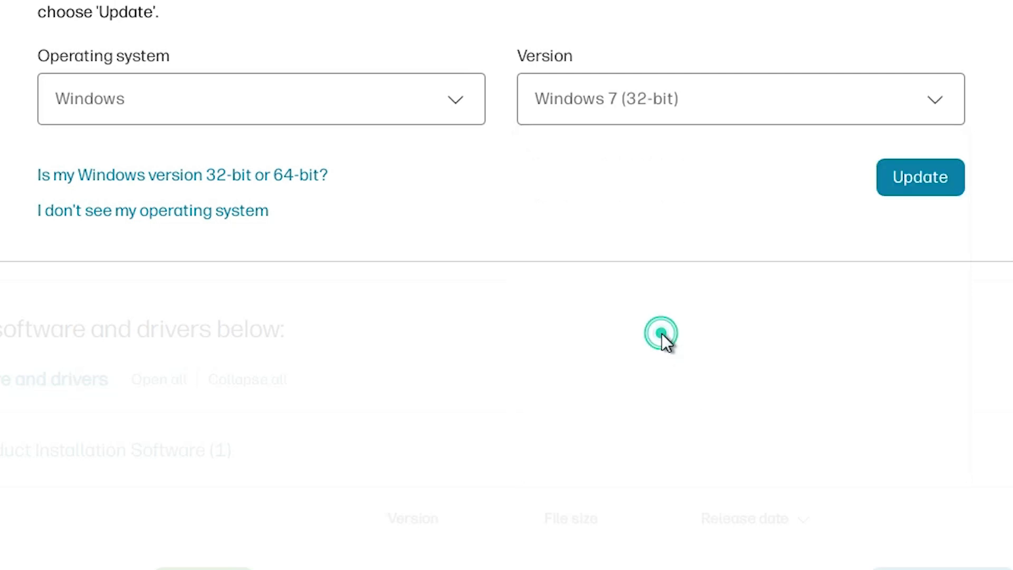
Apply Windows 7 (32-bit) and download the 240.7 MB HP LaserJet Full Feature Software and Driver.
click(917, 185)
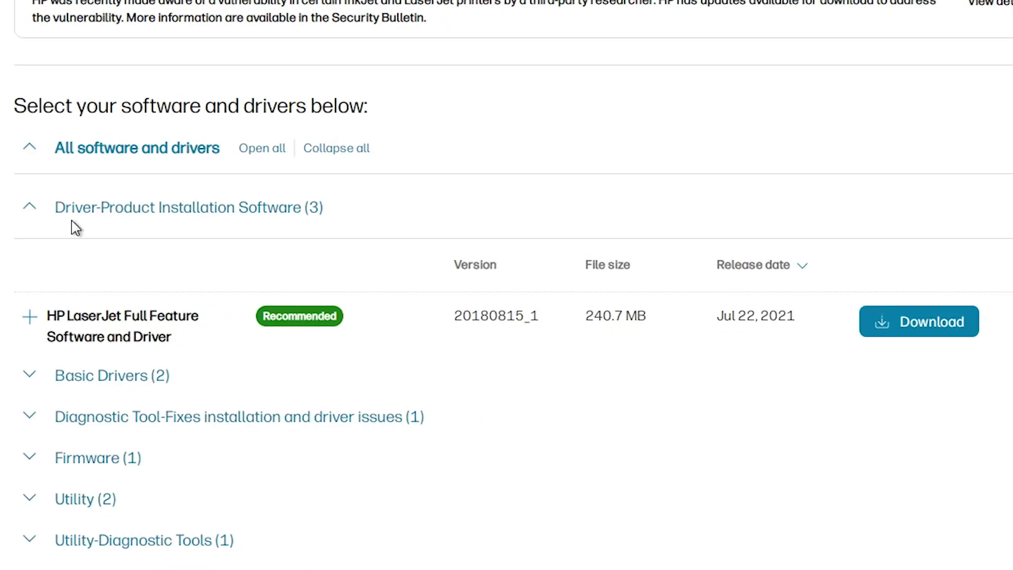
click(32, 208)
click(30, 207)
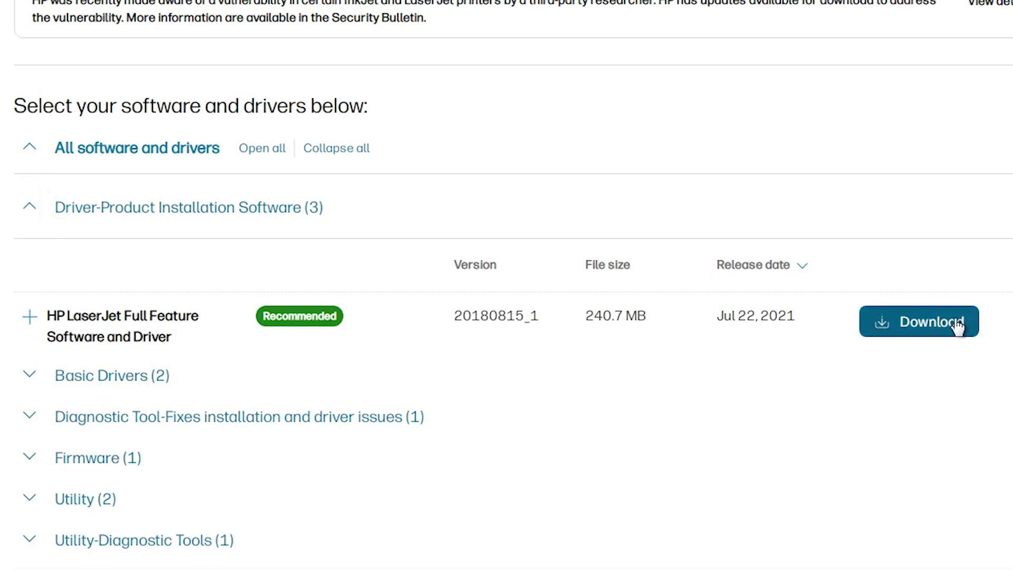
click(903, 326)
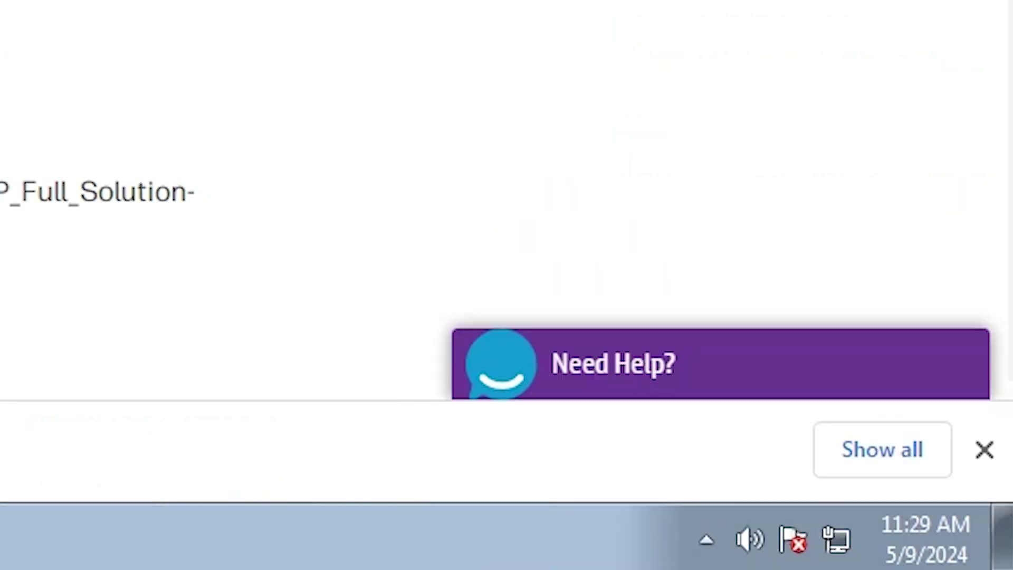
Move the HP_M1130_M1210_MFP_Full_Solution installer from the Downloads folder onto the desktop.
click(871, 458)
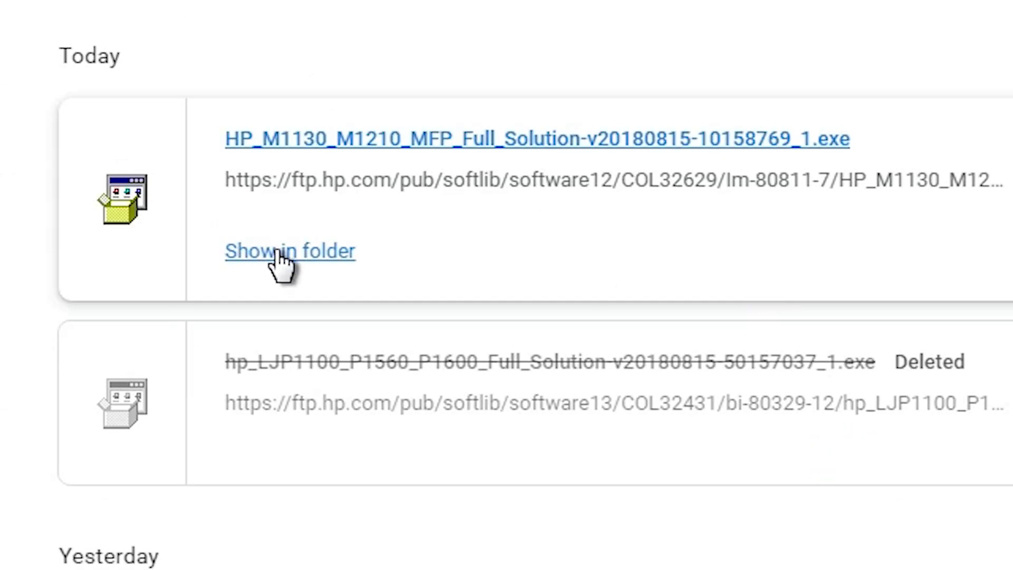
click(402, 152)
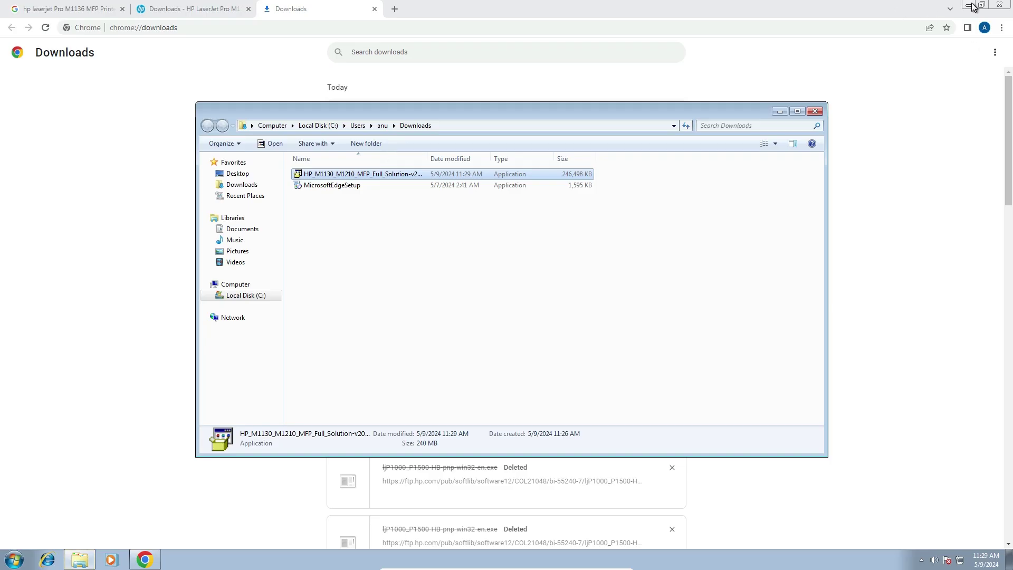
click(972, 5)
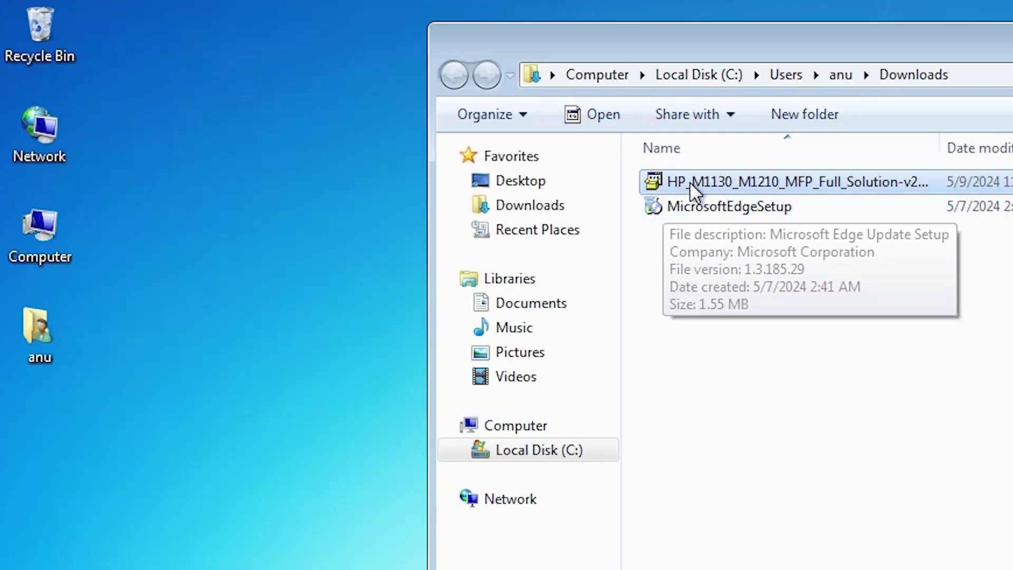
drag(314, 173, 272, 214)
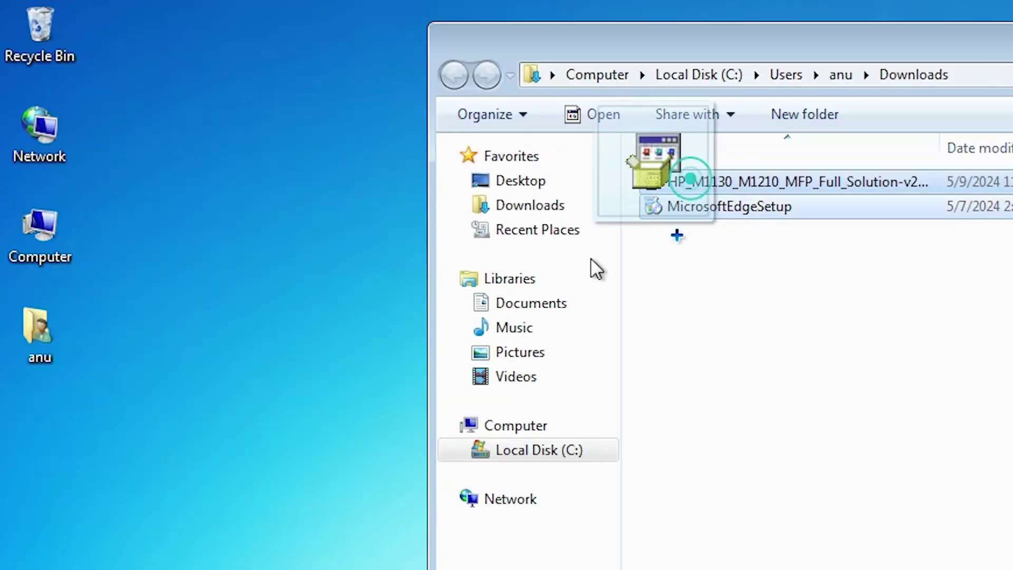
drag(592, 262, 79, 522)
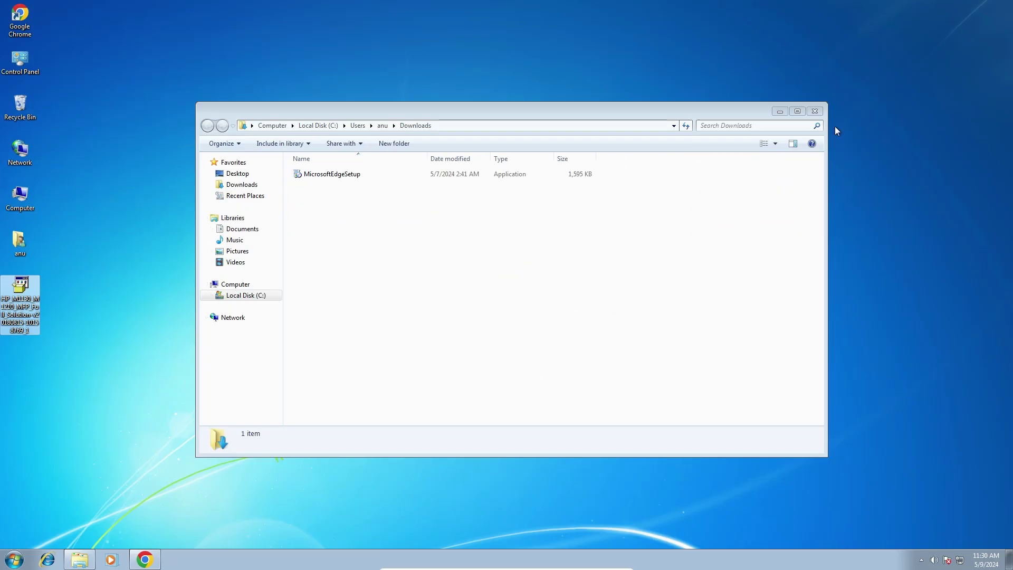
click(814, 111)
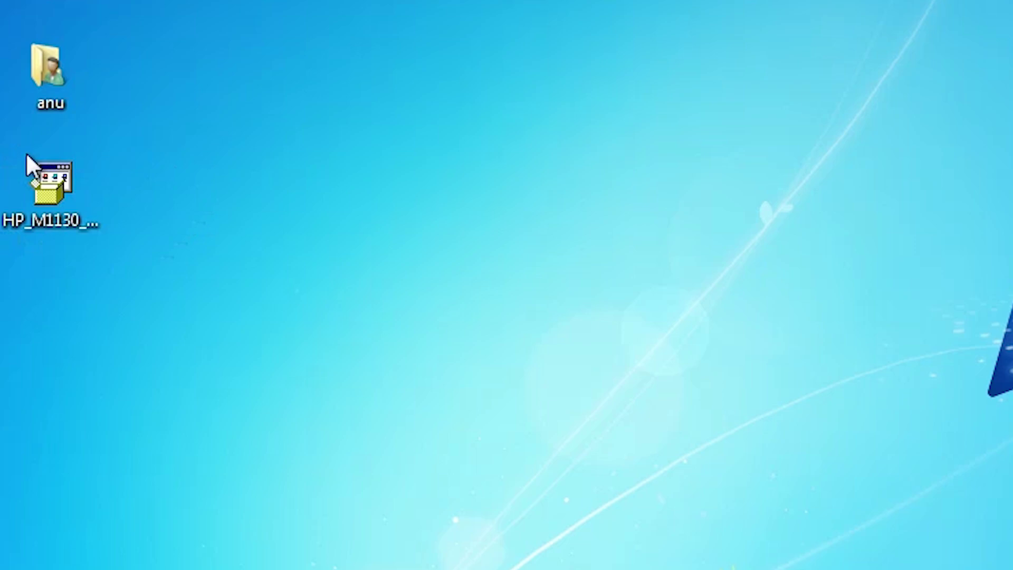
click(95, 219)
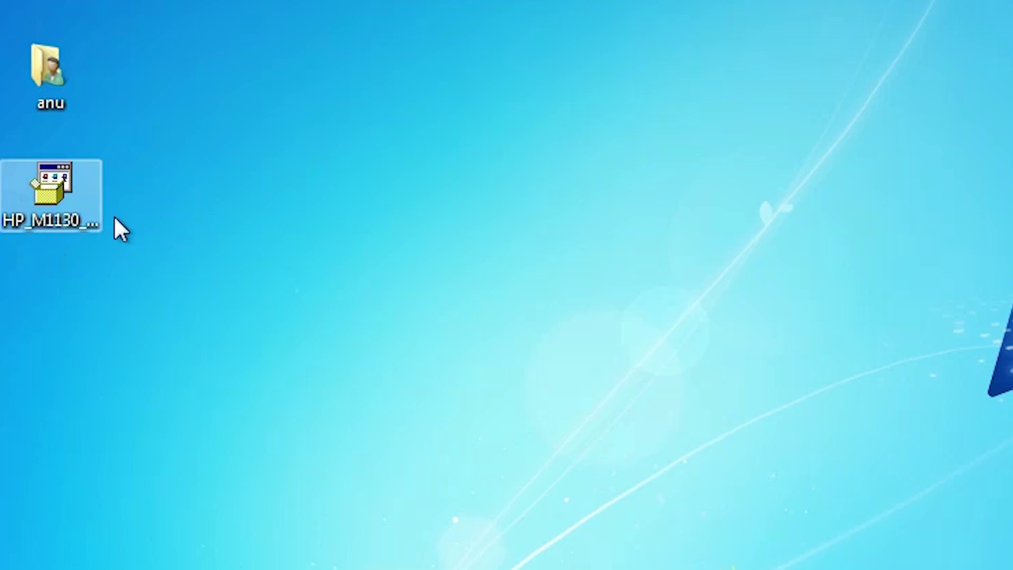
right_click(58, 193)
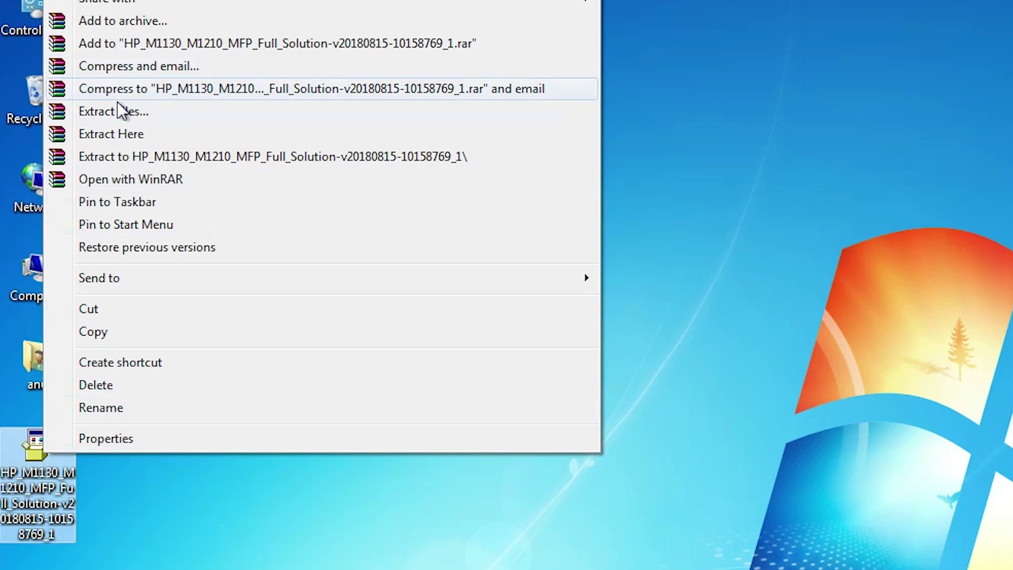
click(117, 112)
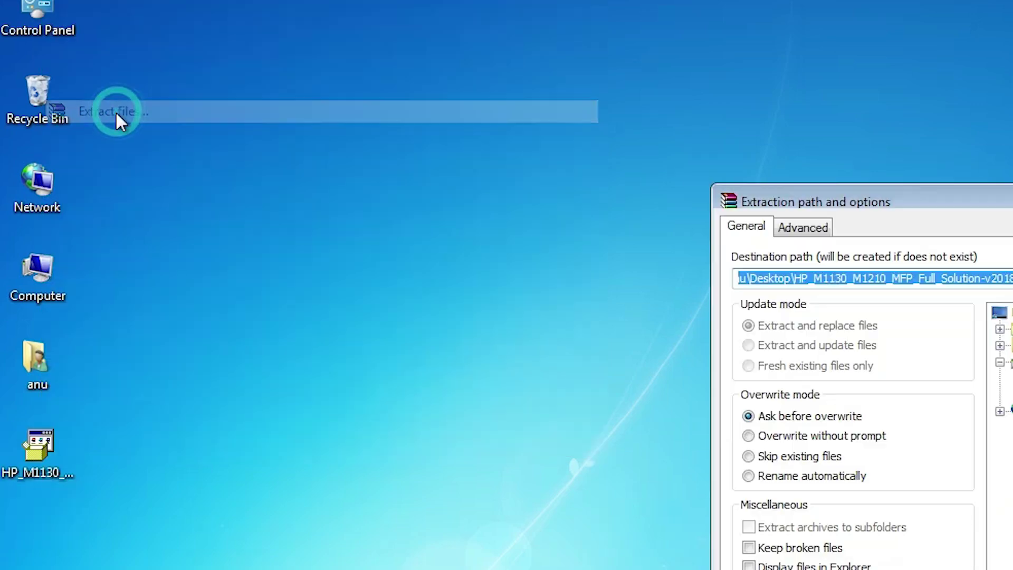
click(539, 516)
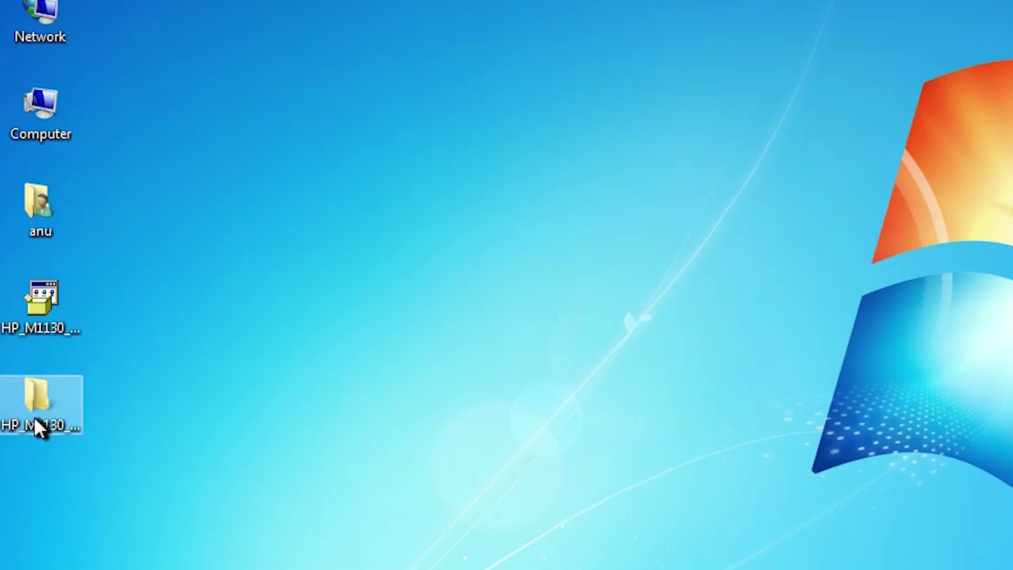
double_click(34, 416)
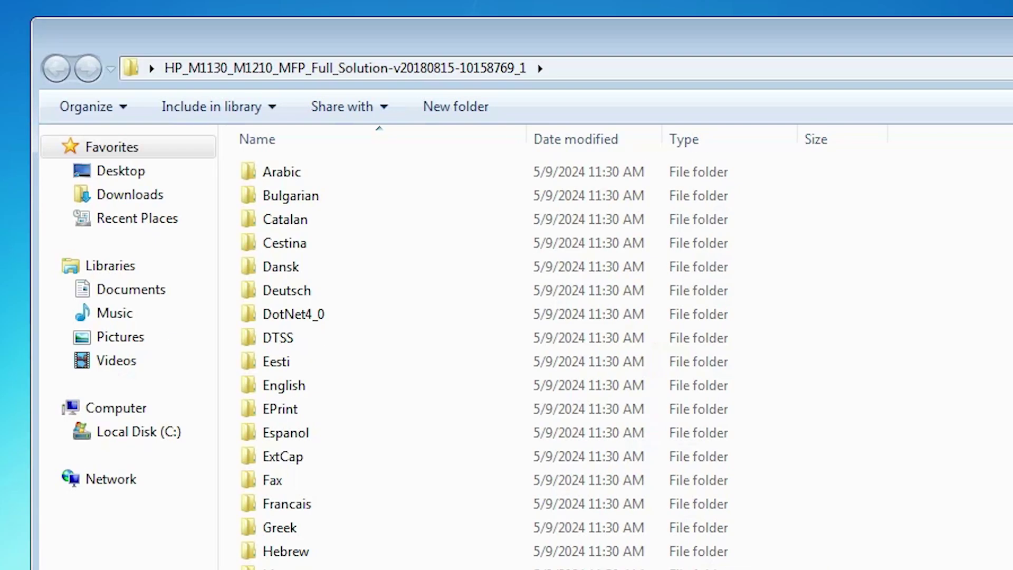
scroll(528, 343, down, 14)
Close the driver folder and launch Add a printer from Control Panel's Devices and Printers.
scroll(527, 343, down, 5)
click(800, 112)
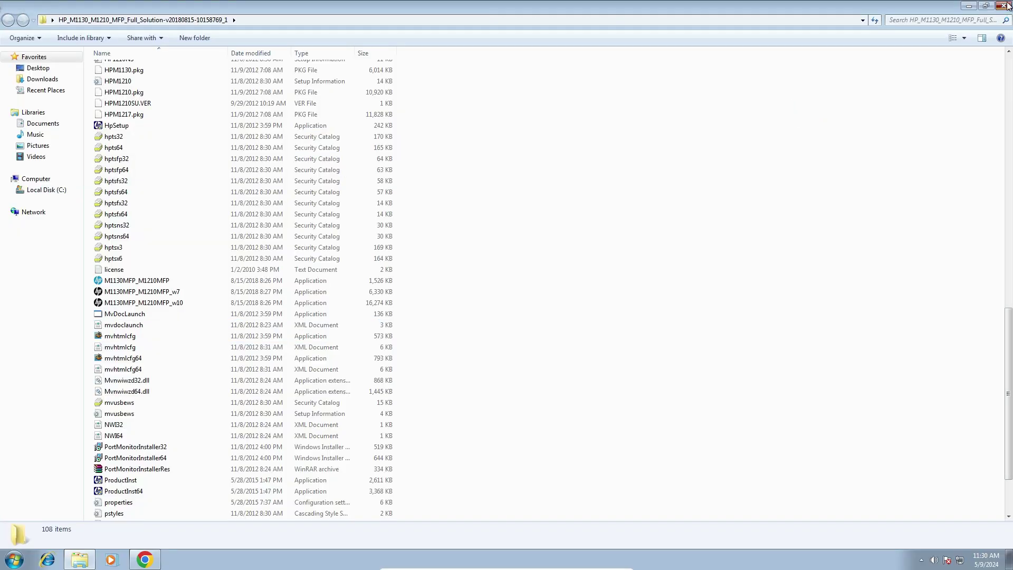
click(1005, 6)
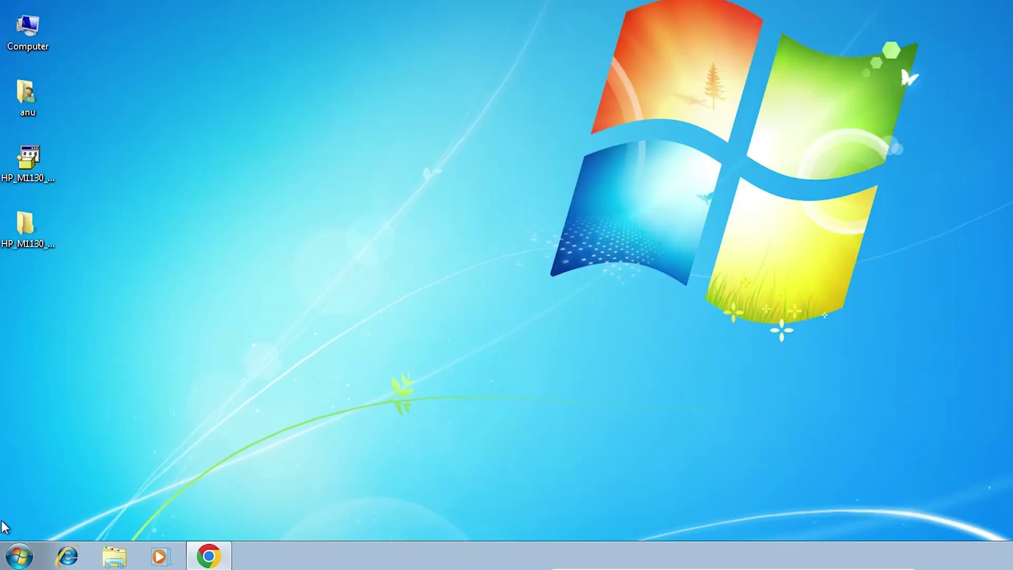
click(13, 559)
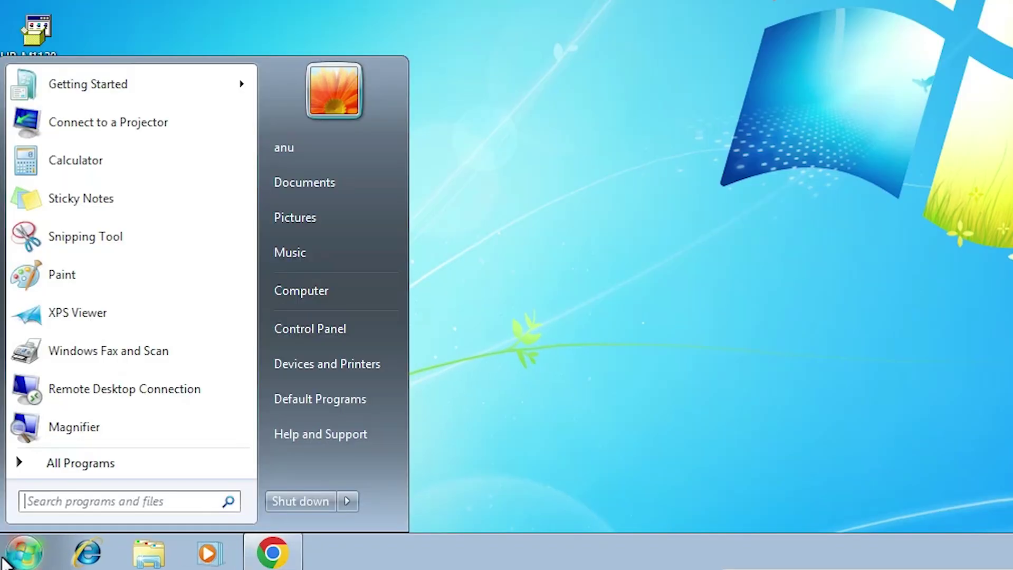
click(334, 337)
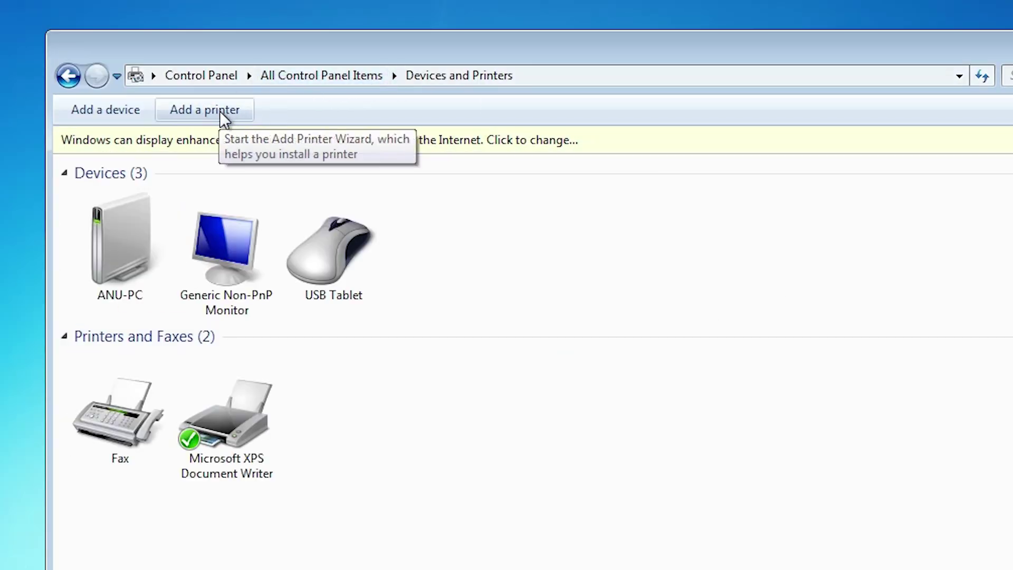
click(220, 111)
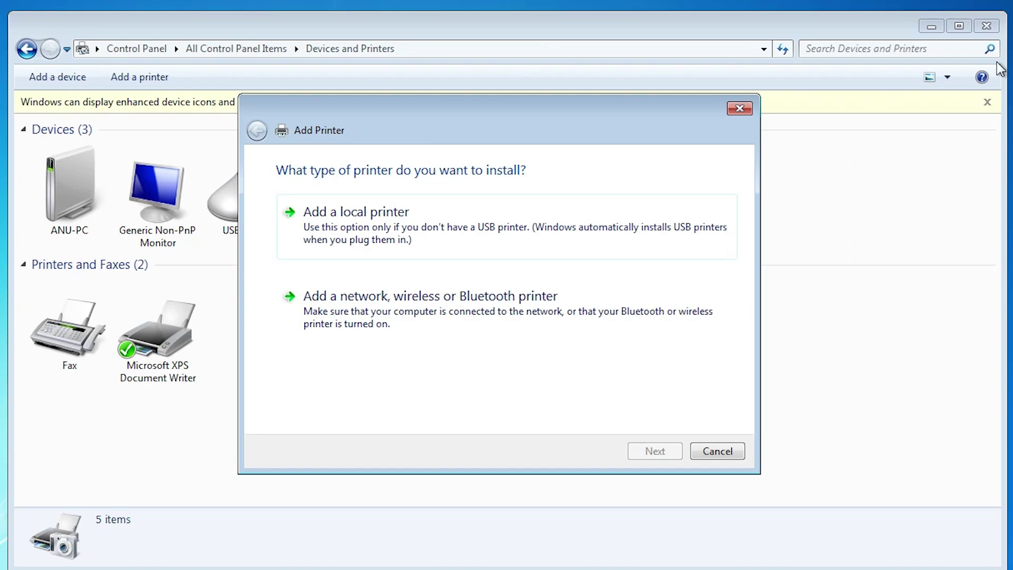
Add a local printer on the existing USB001 (Local Port) instead of LPT1.
click(989, 33)
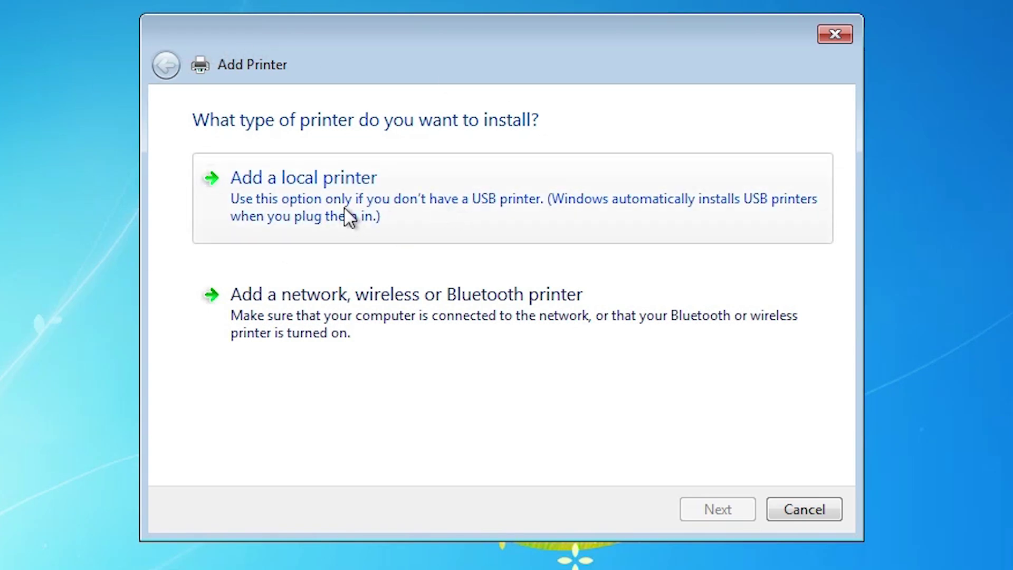
click(272, 207)
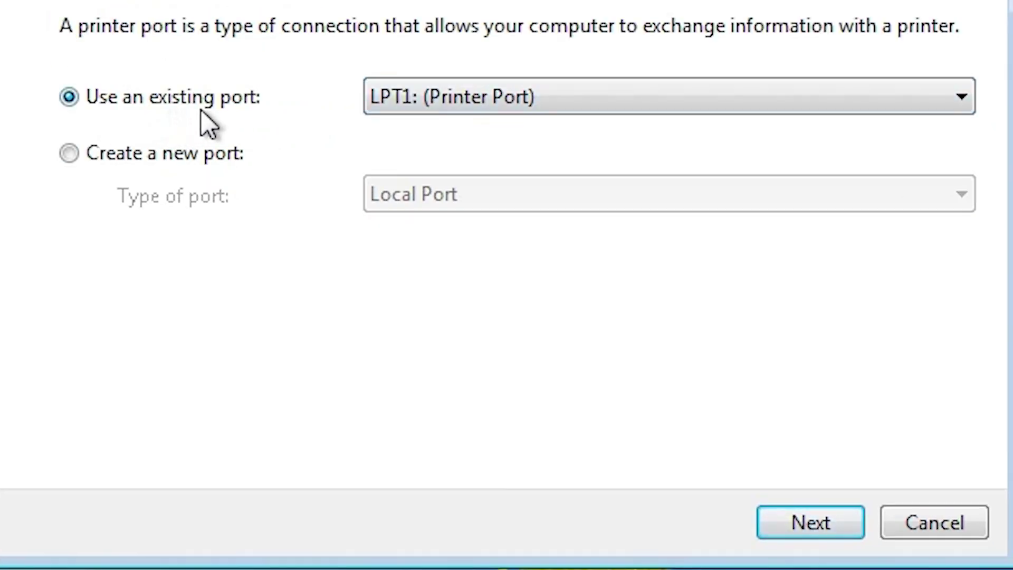
click(473, 110)
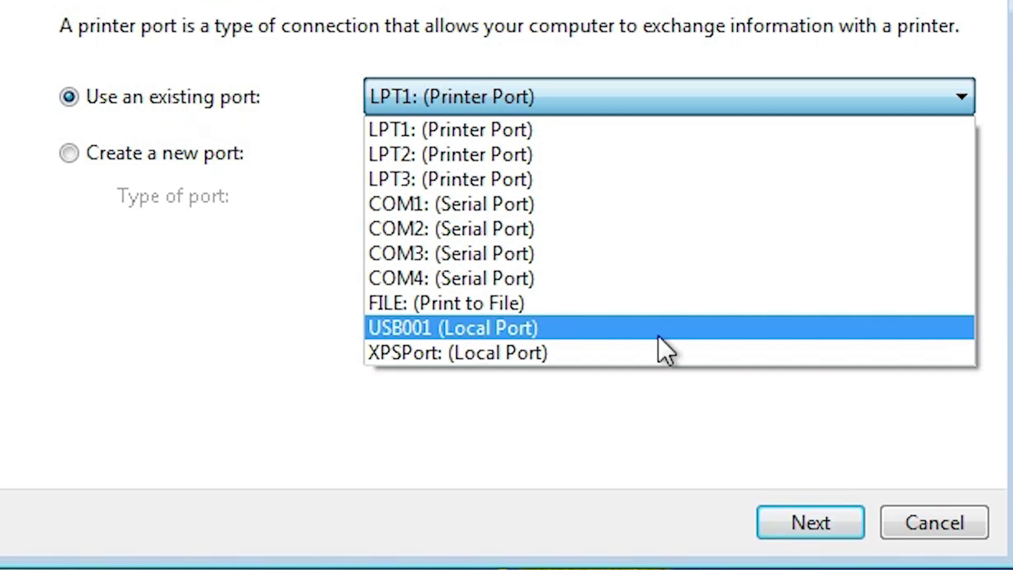
click(554, 324)
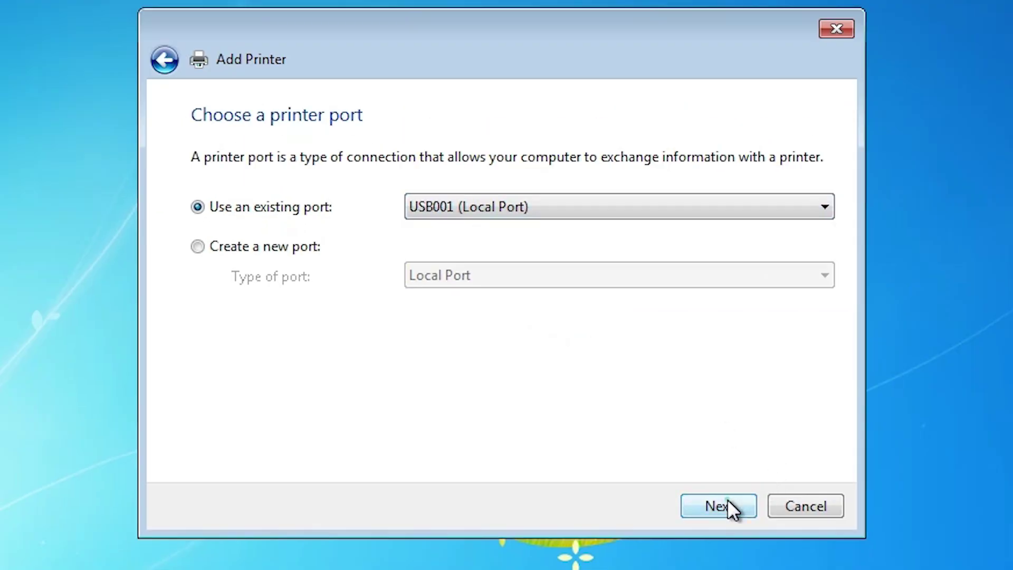
Load drivers via Have Disk from the Autorun file in the extracted HP_M1130 desktop folder.
click(726, 498)
click(764, 422)
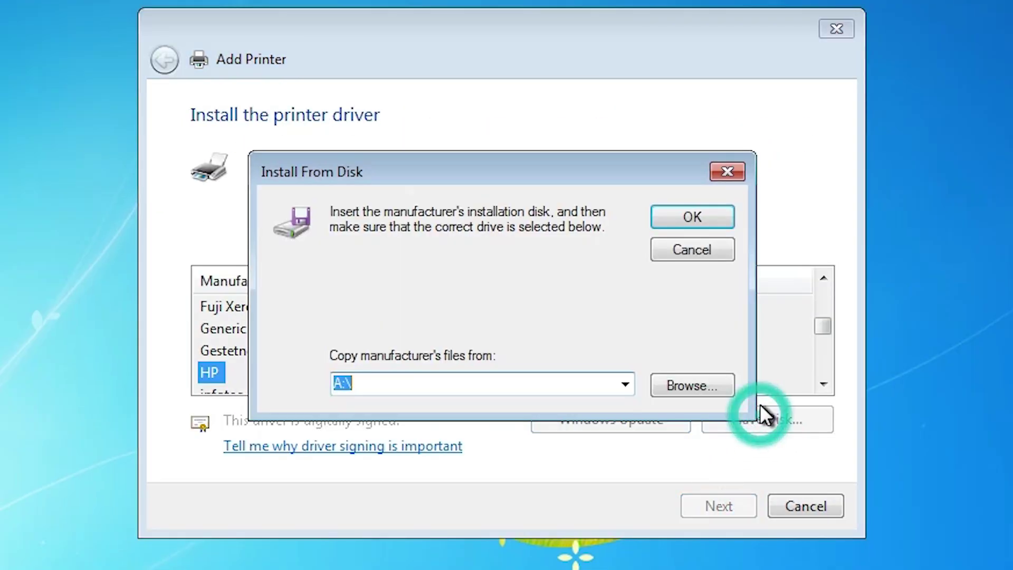
click(701, 391)
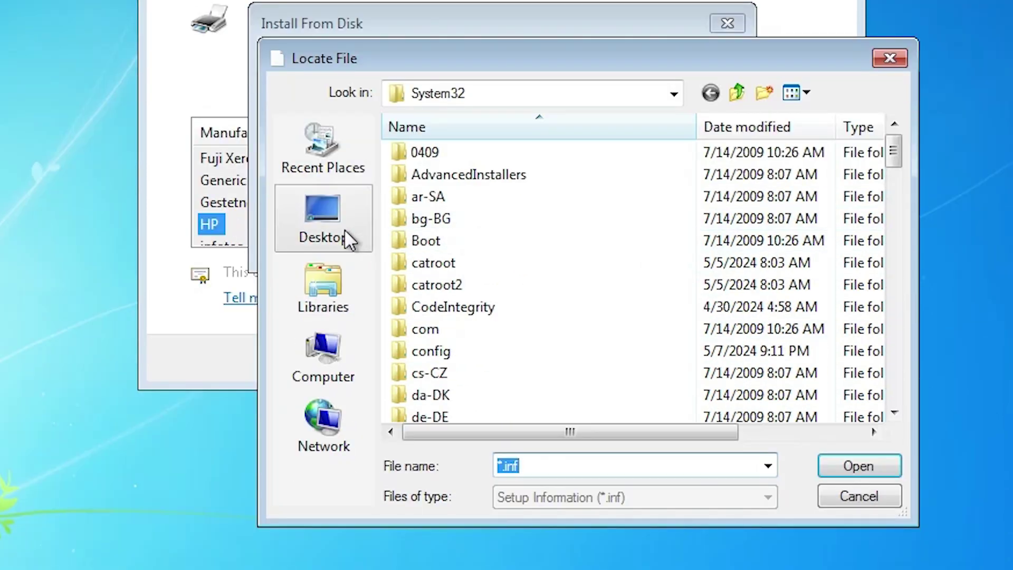
click(343, 232)
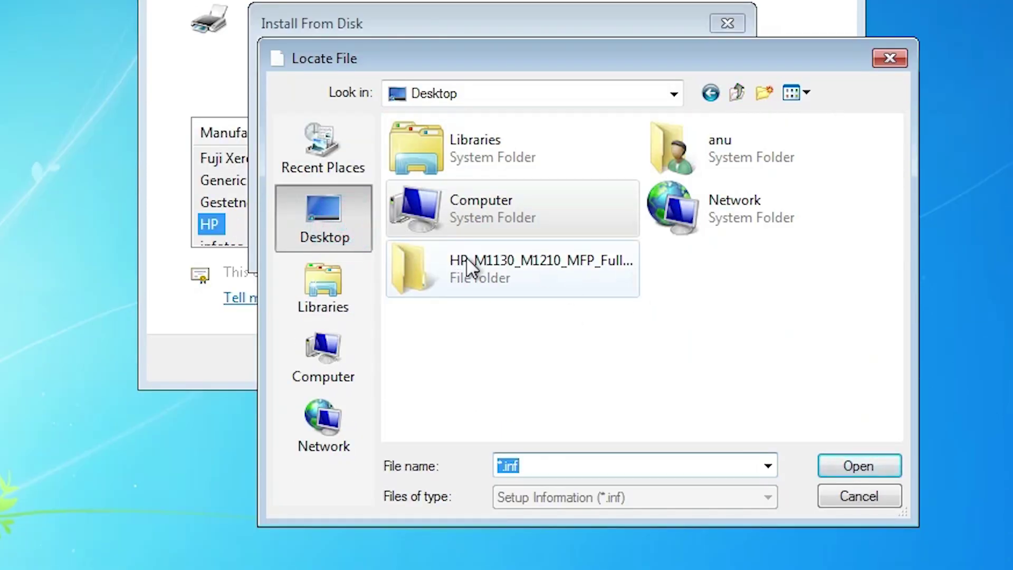
click(471, 270)
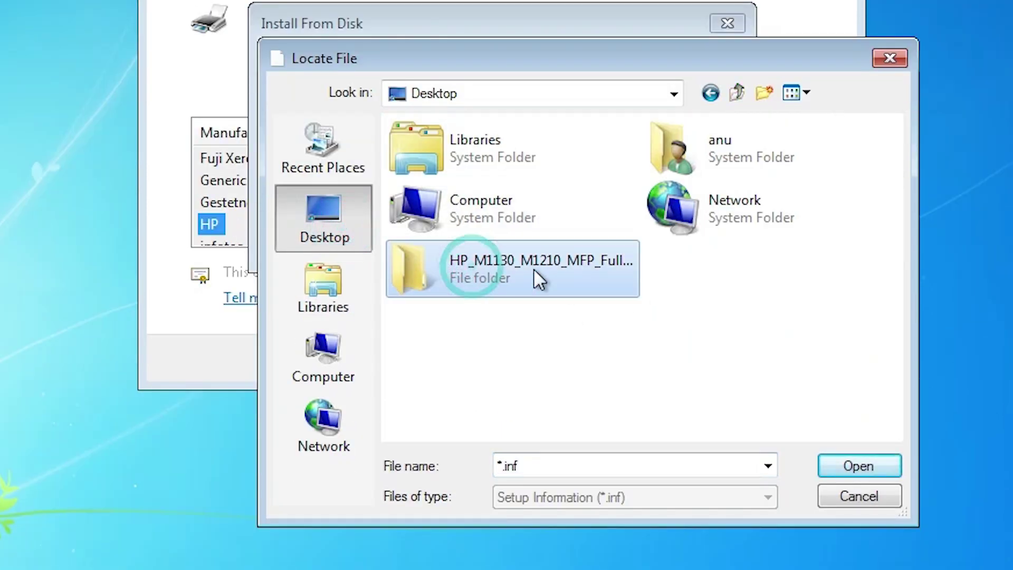
double_click(486, 270)
scroll(484, 271, down, 15)
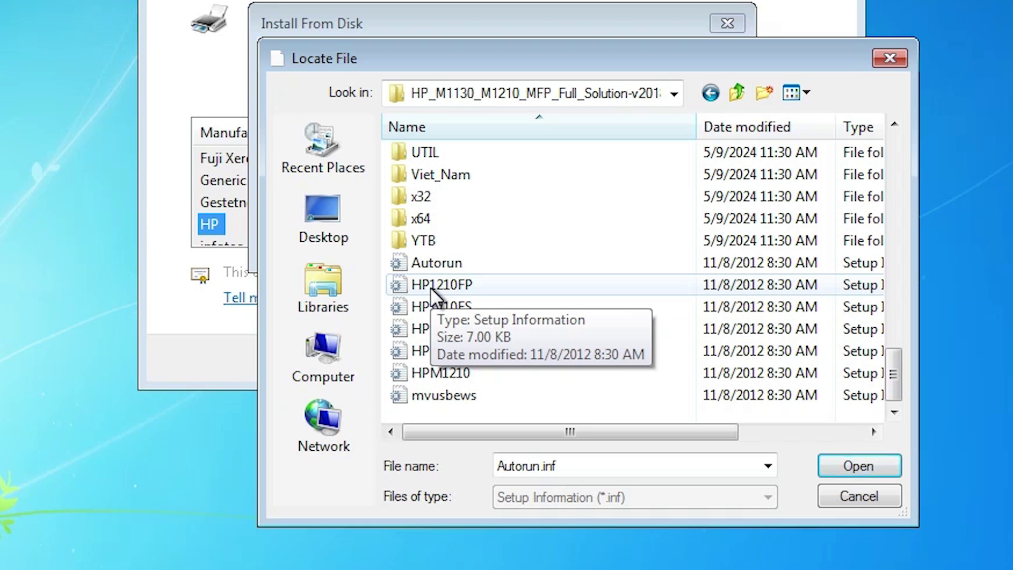
click(436, 263)
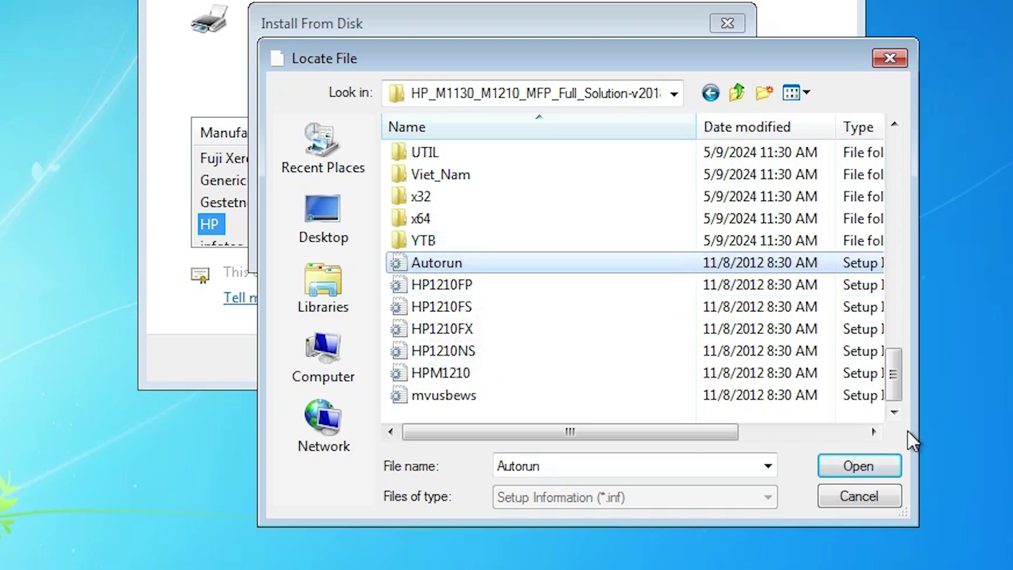
click(888, 464)
click(682, 213)
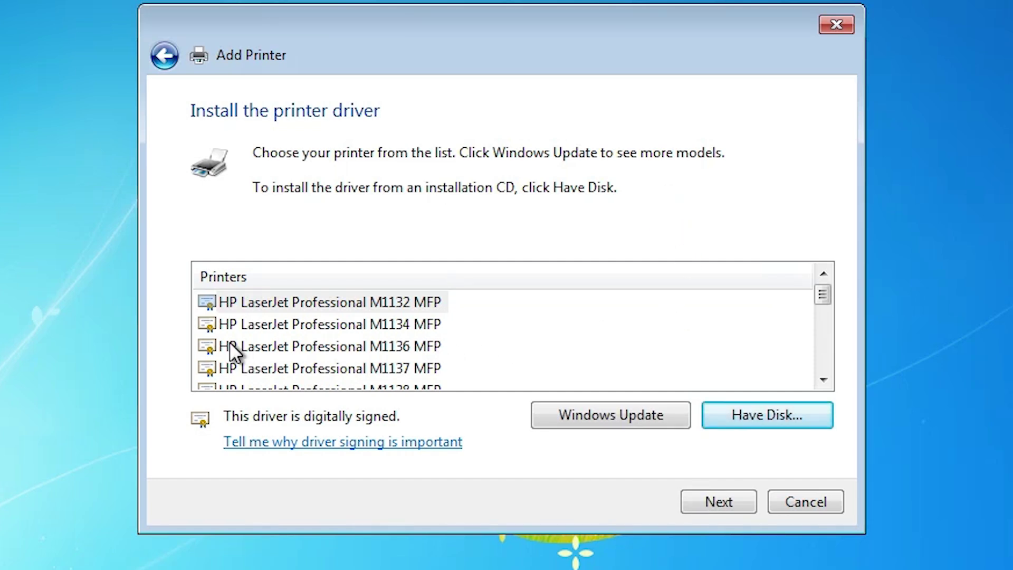
Install the HP LaserJet Professional M1136 MFP driver, naming the printer HP LaserJet Pro M1136 MFP.
click(263, 353)
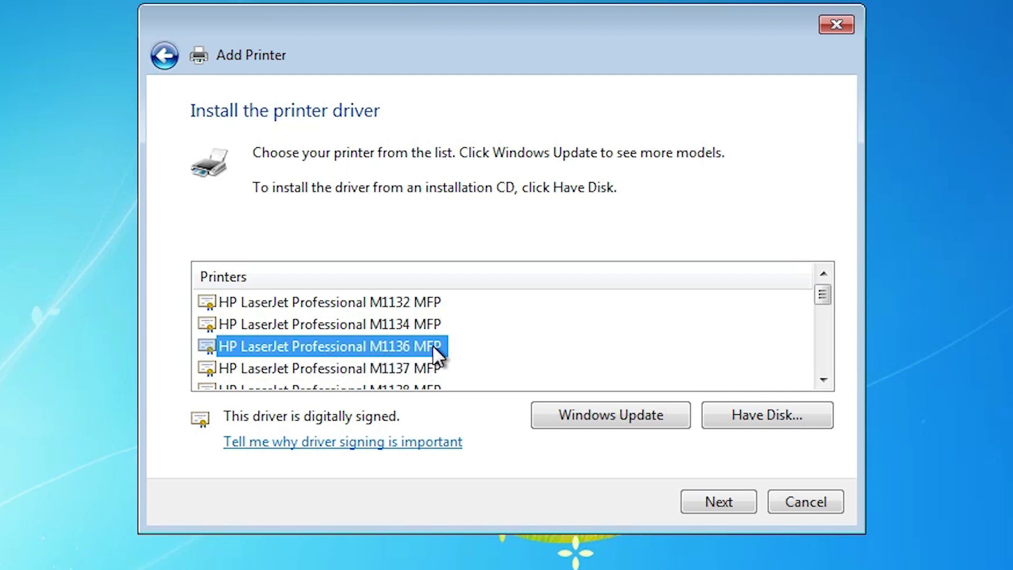
click(730, 501)
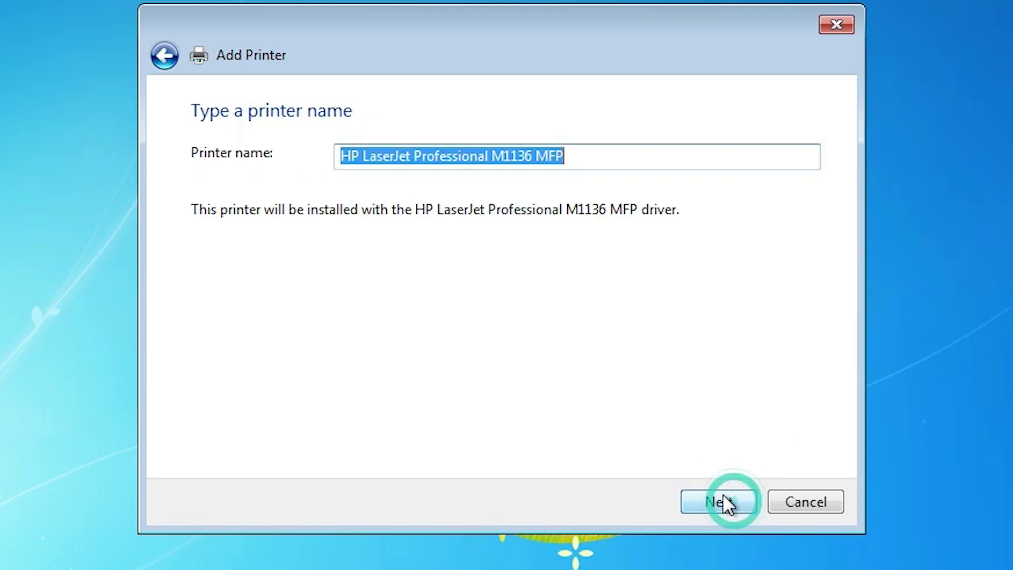
double_click(441, 158)
text(P)
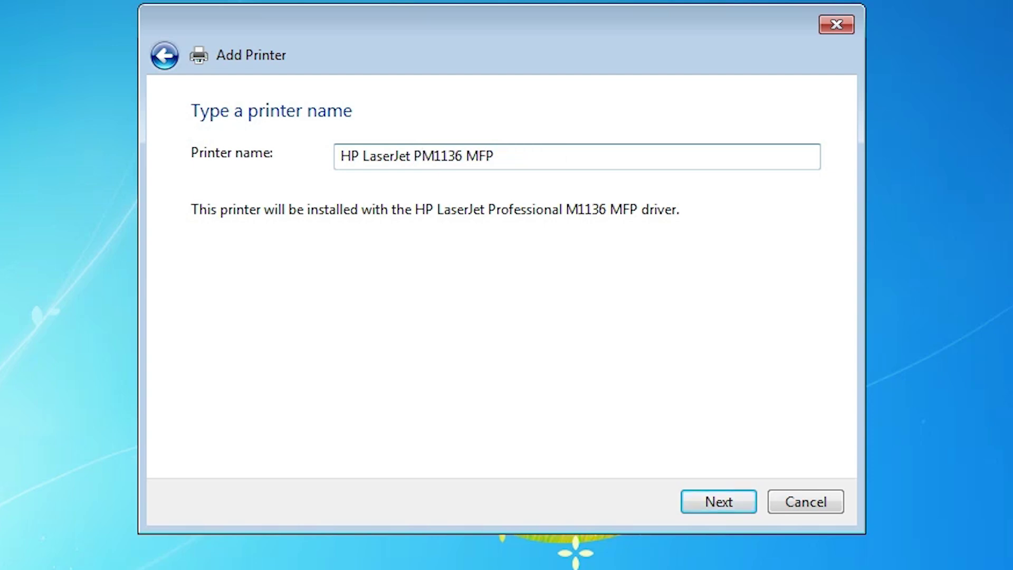
text(ro)
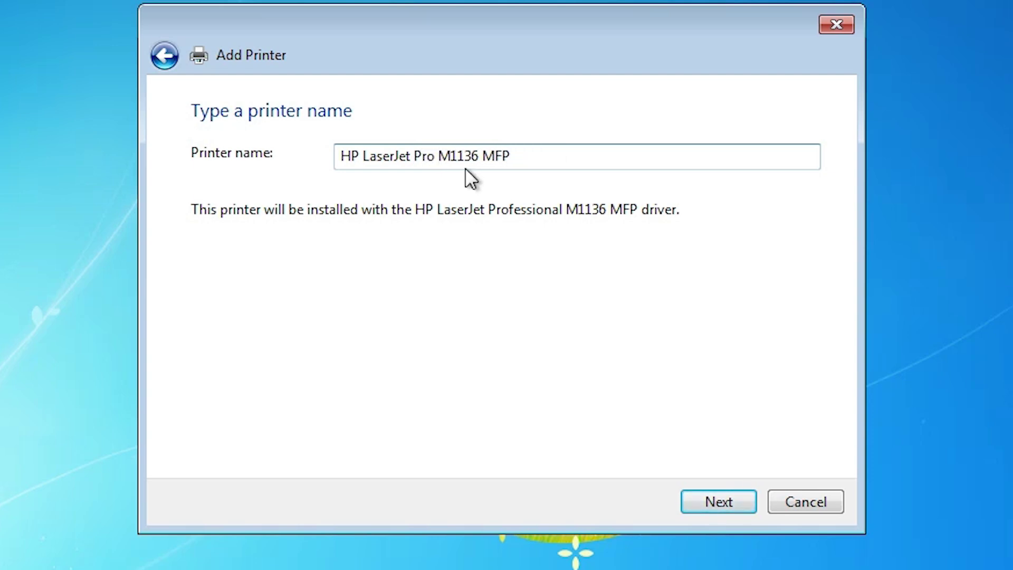
click(737, 498)
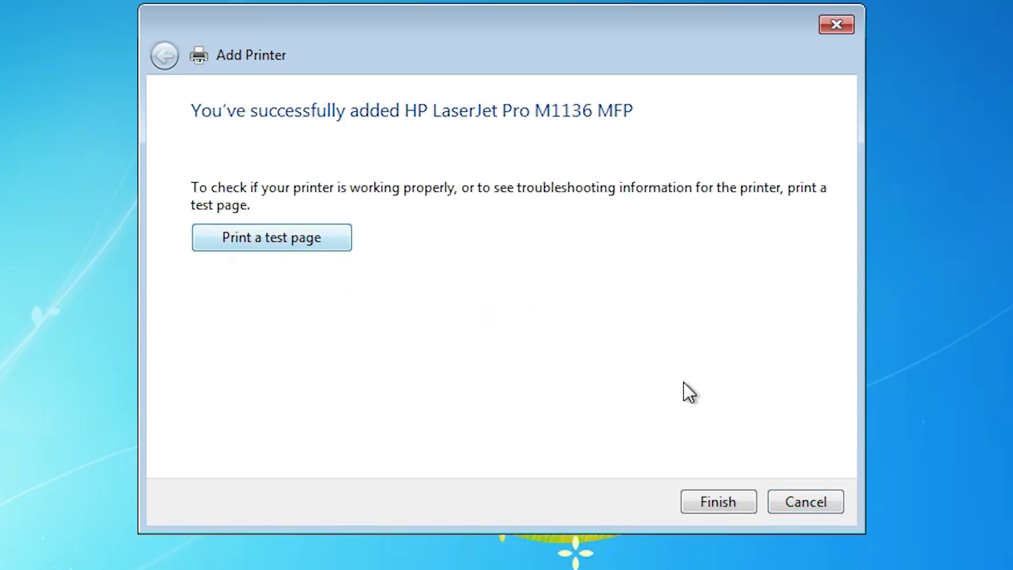
Finish the wizard now that HP LaserJet Pro M1136 MFP is installed.
click(738, 501)
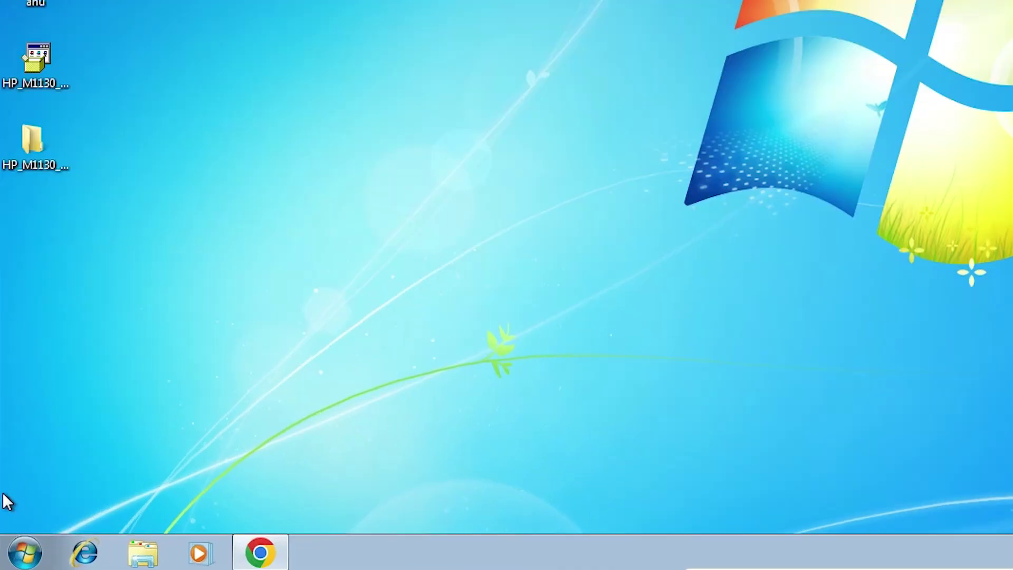
Go to Control Panel's Devices and Printers to confirm HP LaserJet Pro M1136 MFP is listed as default printer.
click(10, 558)
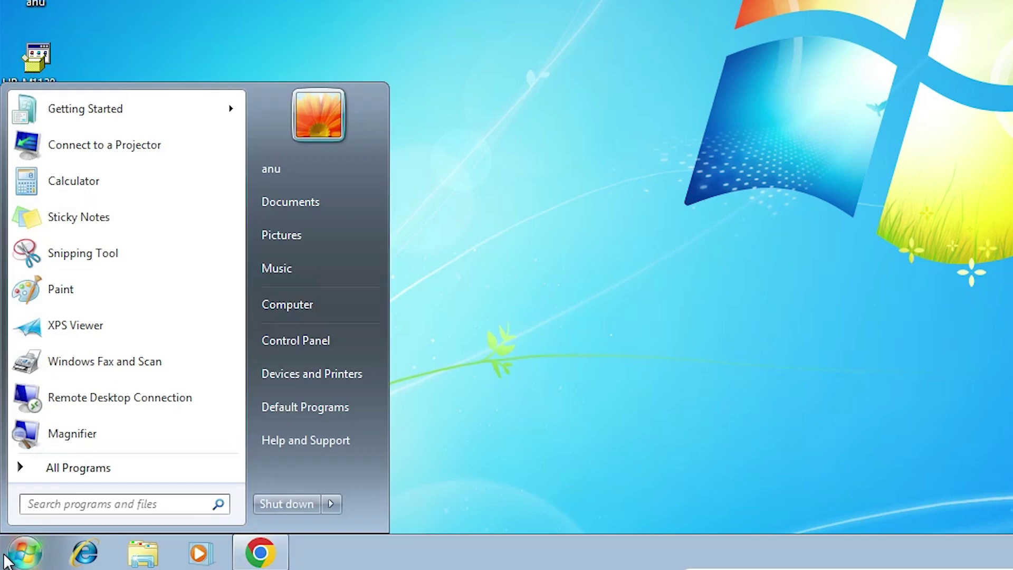
click(300, 339)
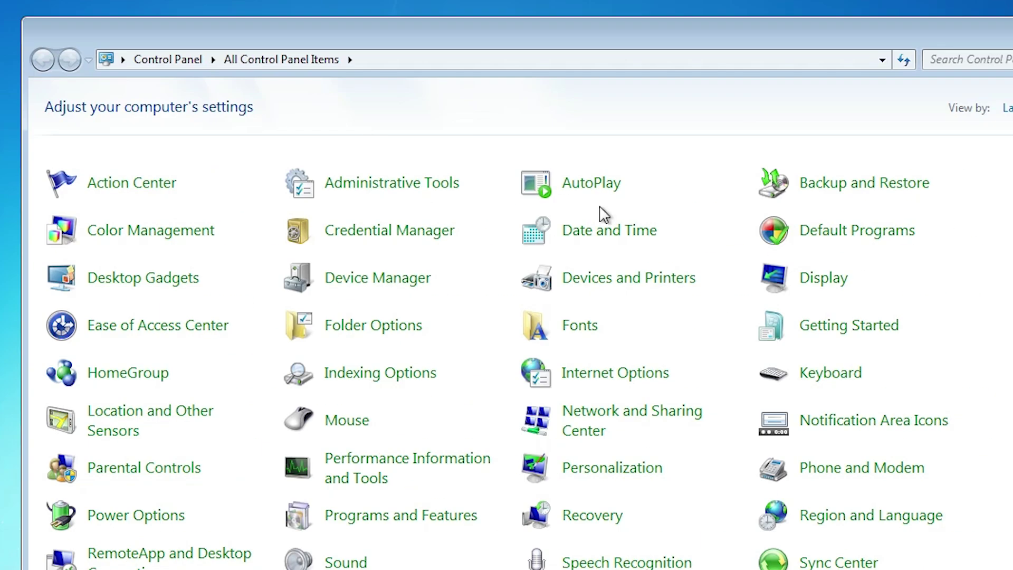
click(622, 282)
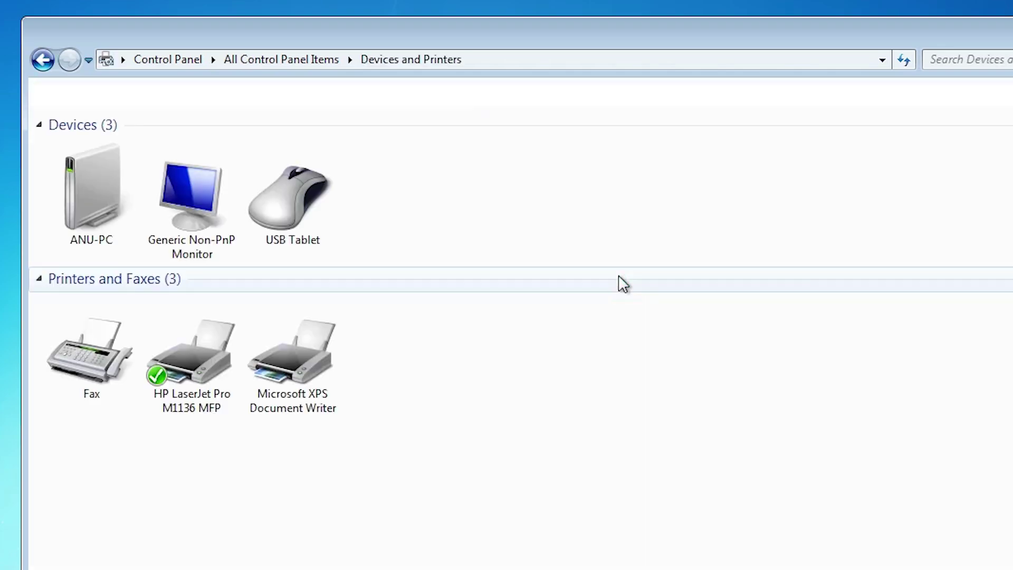